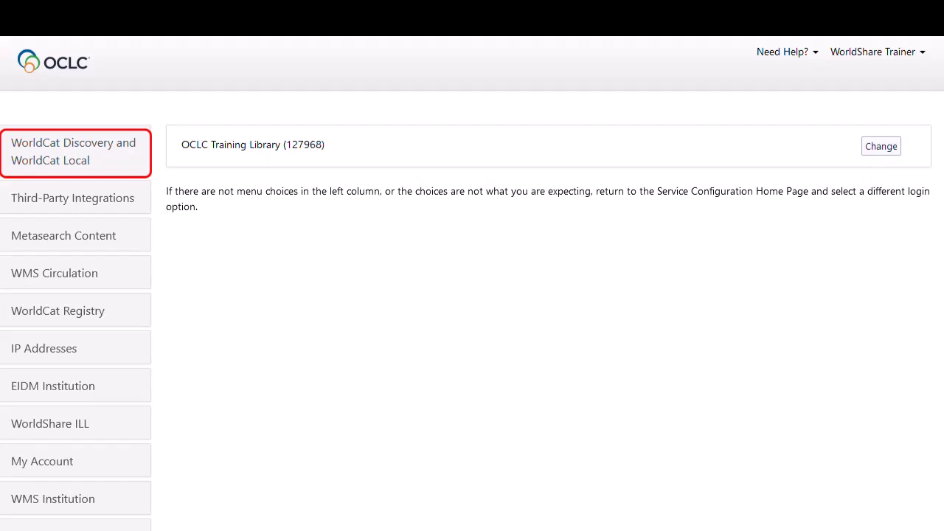
- In the WorldCat Discovery Item Detail Settings, save the data sources with the use of local bibliographic data options enabled
{"action": "left_click", "coordinate": [73, 152]}
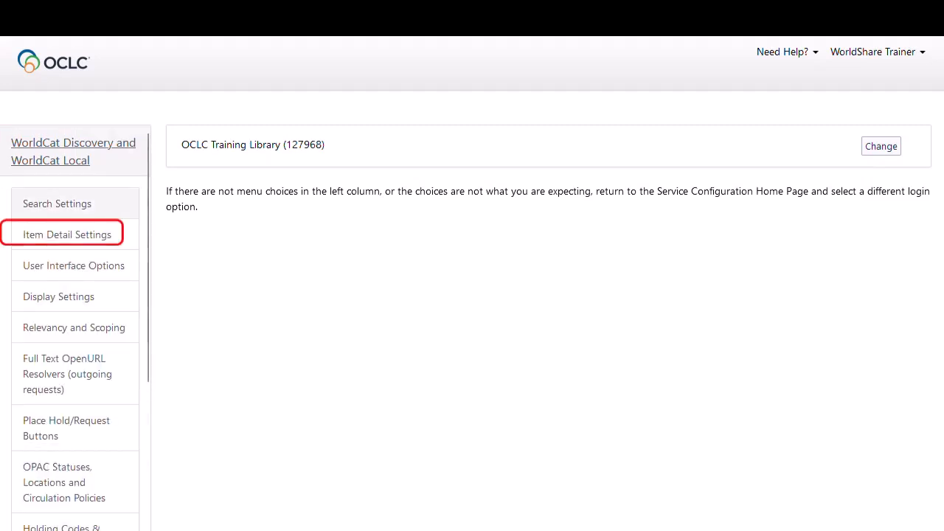
{"action": "left_click", "coordinate": [67, 235]}
{"action": "scroll", "coordinate": [472, 310], "scroll_direction": "down", "scroll_amount": 3}
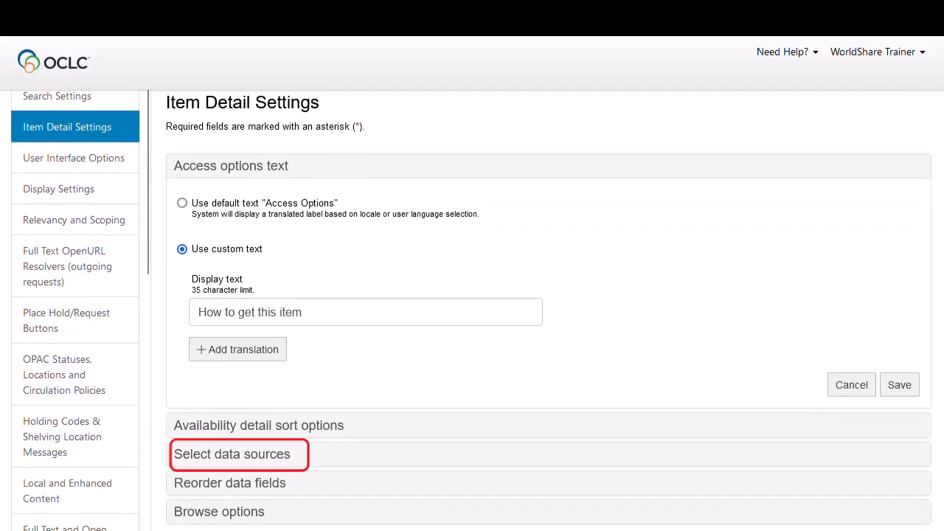
{"action": "left_click", "coordinate": [232, 454]}
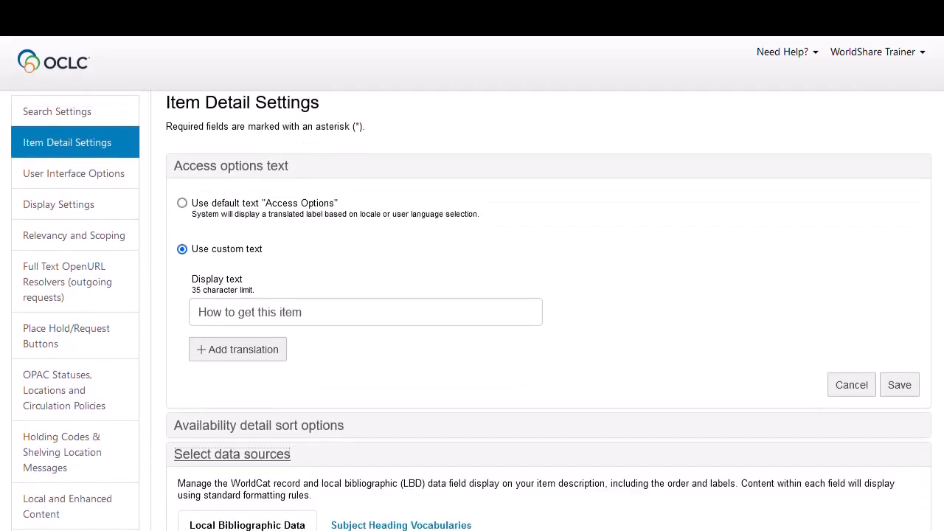
{"action": "scroll", "coordinate": [548, 310], "scroll_direction": "down", "scroll_amount": 3}
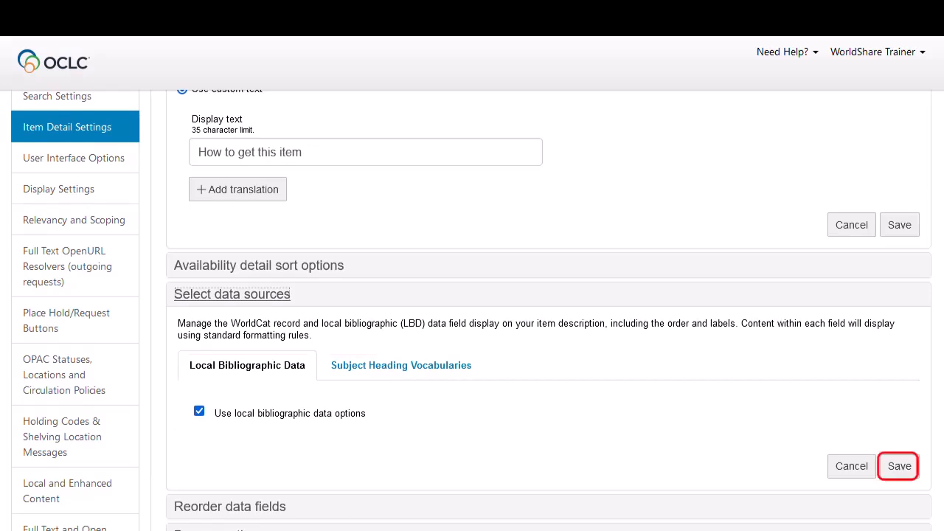
{"action": "left_click", "coordinate": [899, 466]}
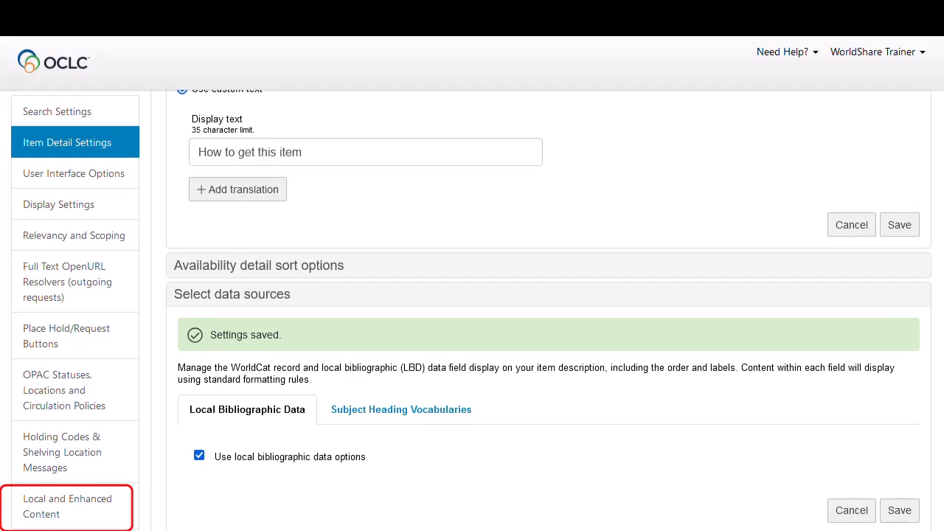
- Save the Local and Enhanced Content settings with local bibliographic data visibility and Local Holdings Records searching enabled
{"action": "left_click", "coordinate": [67, 506]}
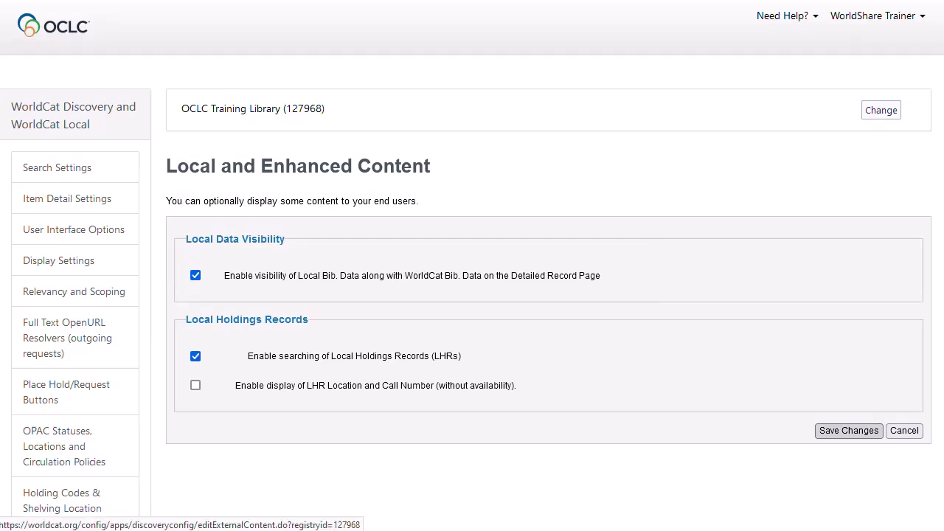
{"action": "left_click", "coordinate": [848, 430]}
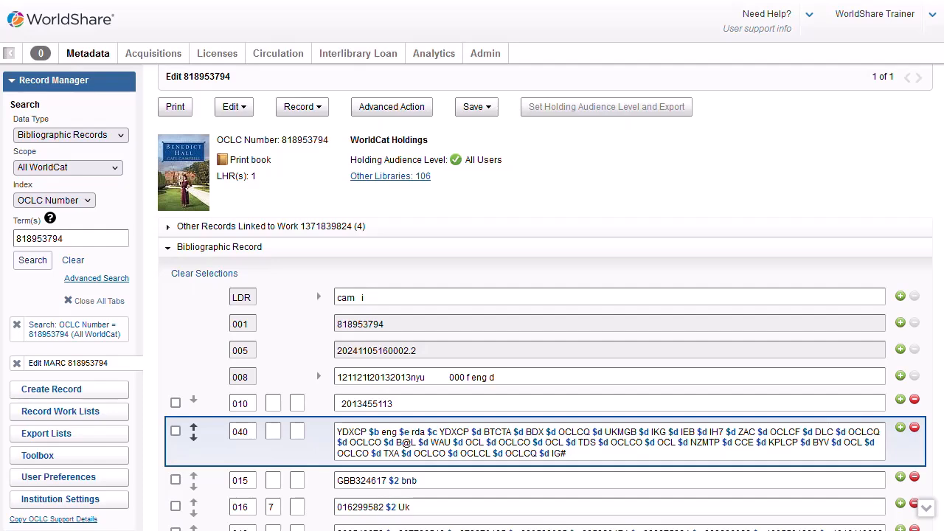
- In WorldShare Record Manager, correct the LBD 691 heading of record 818953794 to "Queen Anne (Seattle, Wash.) $x History $v Fiction" and save the LBD record
{"action": "left_click", "coordinate": [449, 508]}
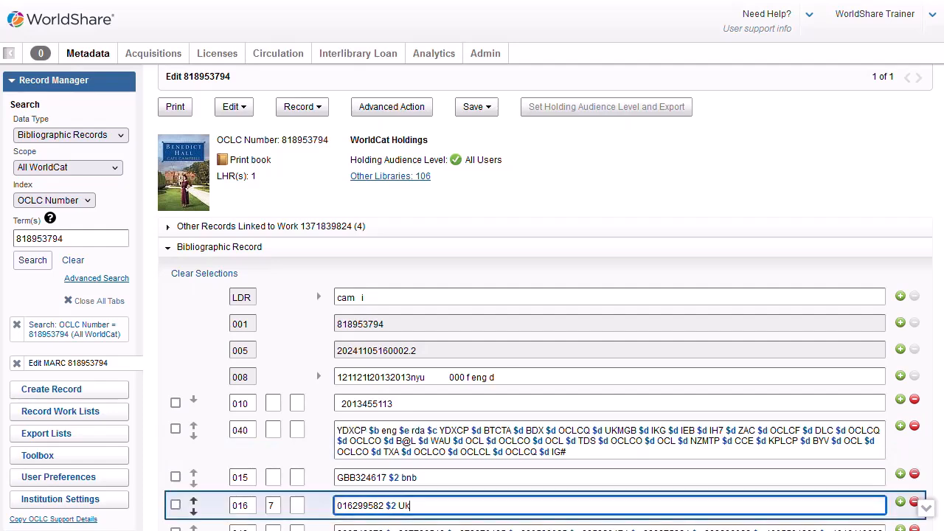
{"action": "scroll", "coordinate": [450, 507], "scroll_direction": "down", "scroll_amount": 4}
{"action": "scroll", "coordinate": [539, 295], "scroll_direction": "down", "scroll_amount": 20}
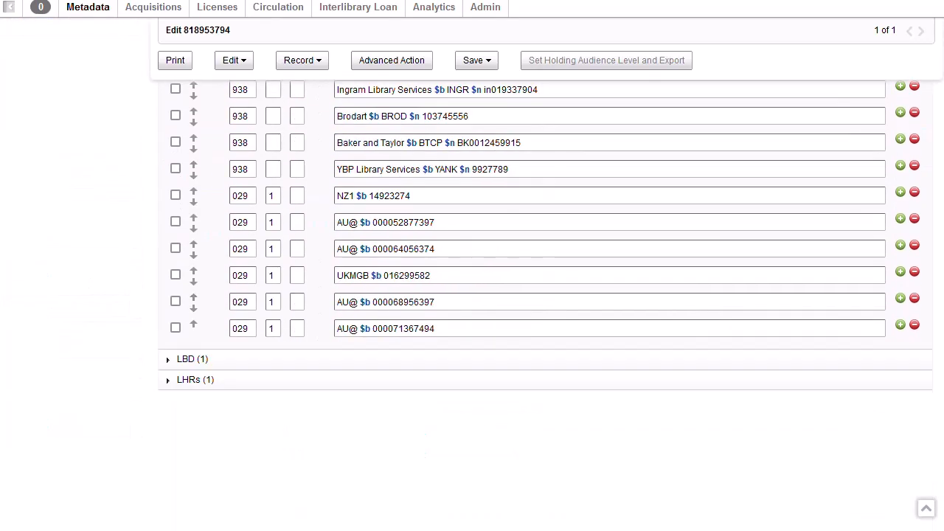
{"action": "left_click", "coordinate": [192, 360]}
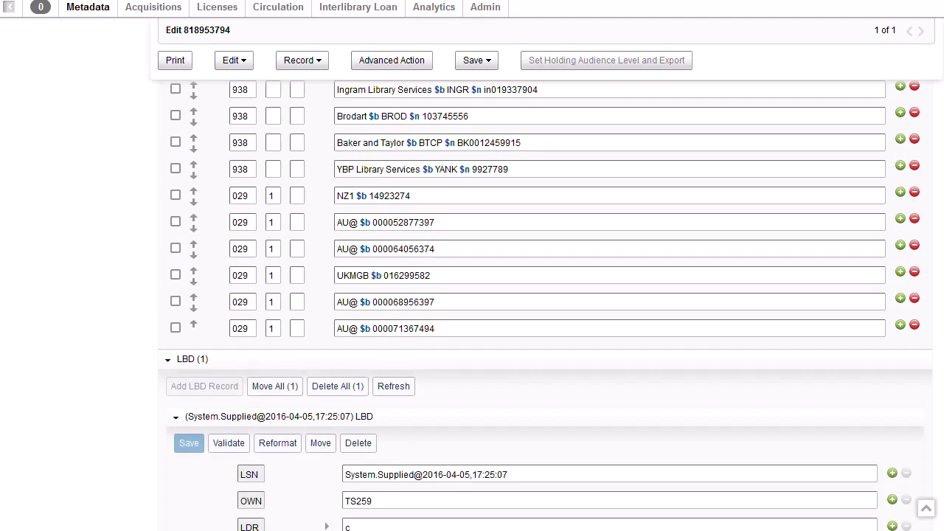
{"action": "scroll", "coordinate": [538, 295], "scroll_direction": "down", "scroll_amount": 3}
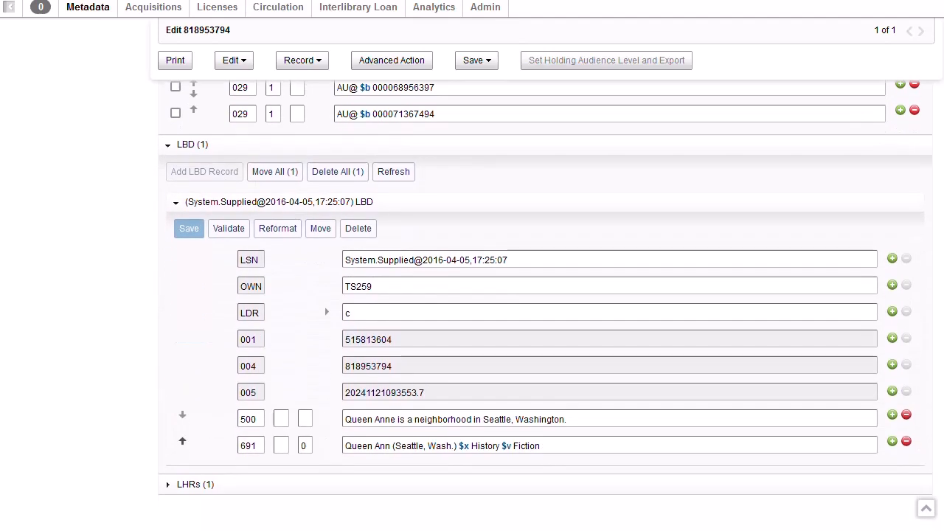
{"action": "left_click", "coordinate": [391, 445]}
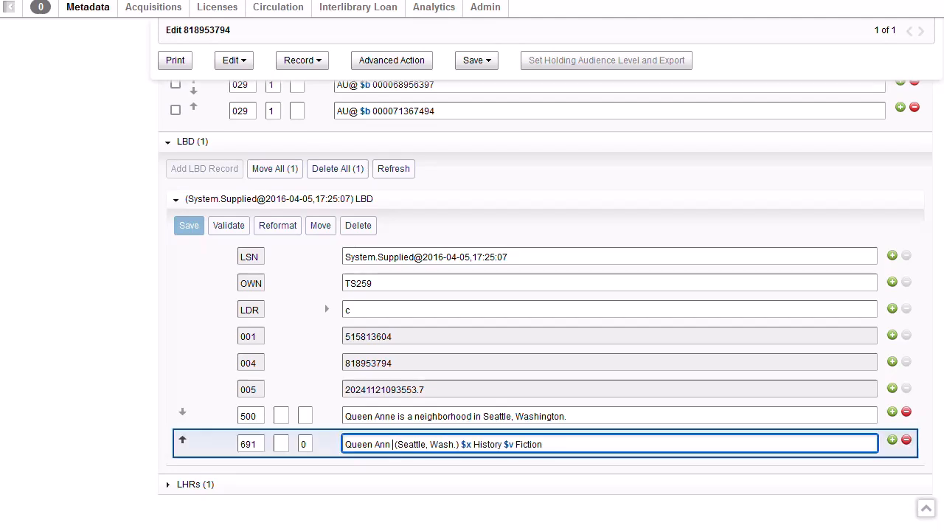
{"action": "key", "text": "BackSpace"}
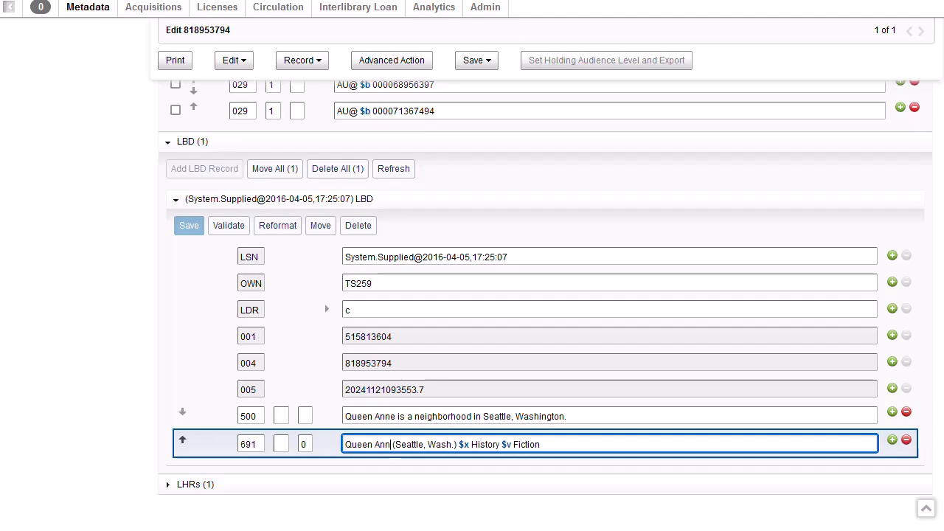
{"action": "type", "text": "e"}
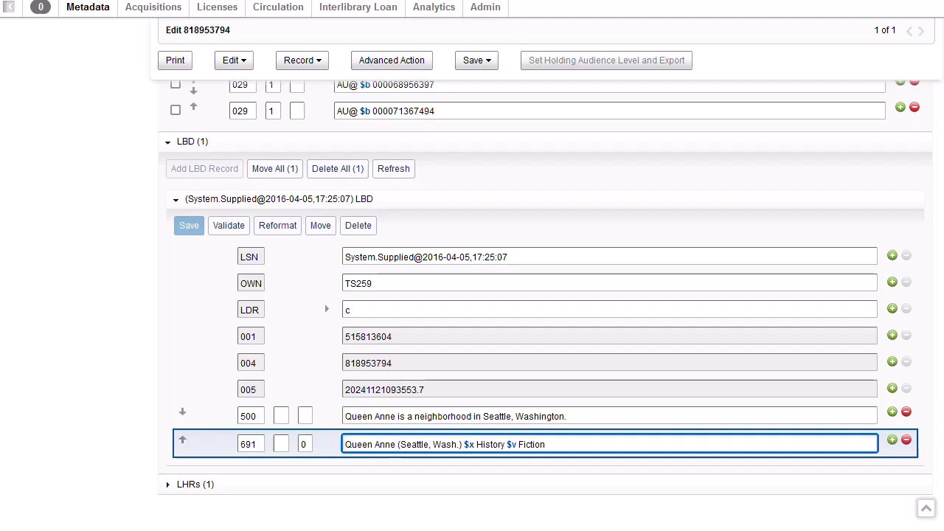
{"action": "key", "text": "Tab"}
{"action": "left_click", "coordinate": [189, 225]}
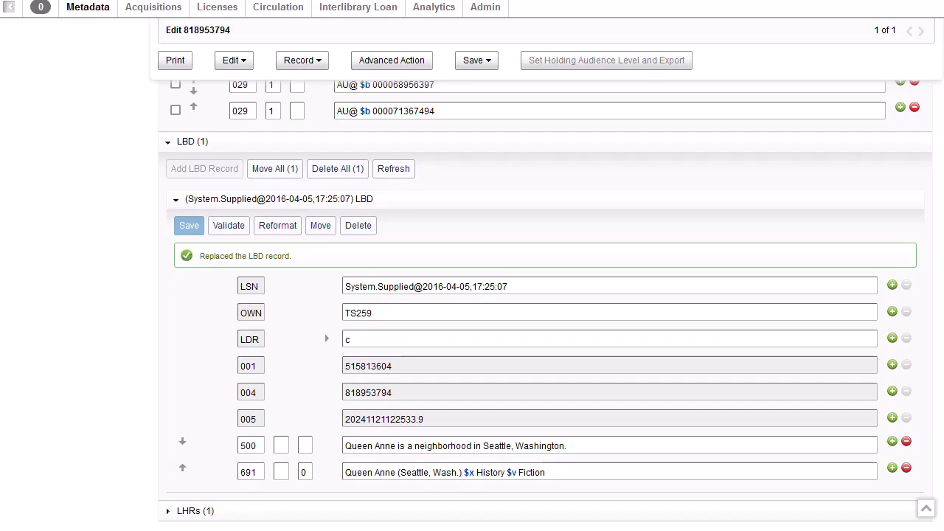
- View the record in WorldCat Discovery and check its subject headings and local data notes for the LBD content
{"action": "left_click", "coordinate": [303, 60]}
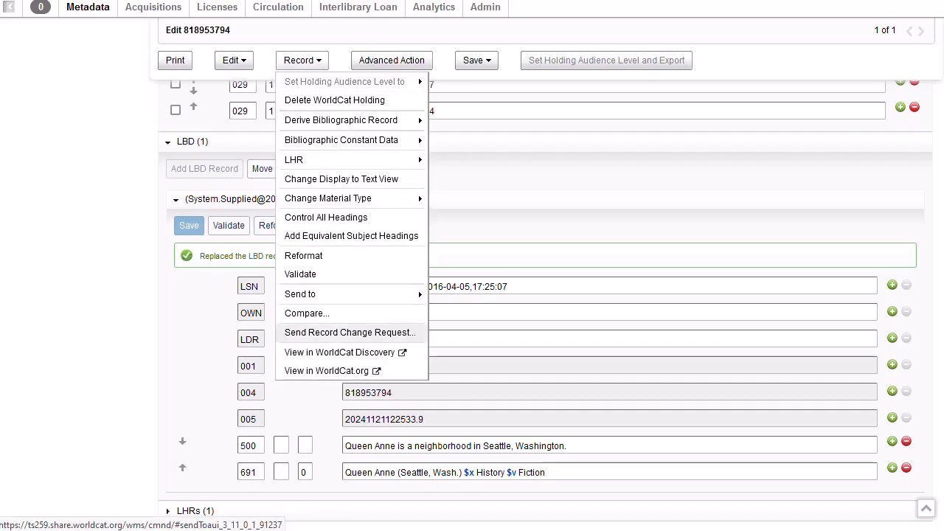
{"action": "left_click", "coordinate": [339, 352]}
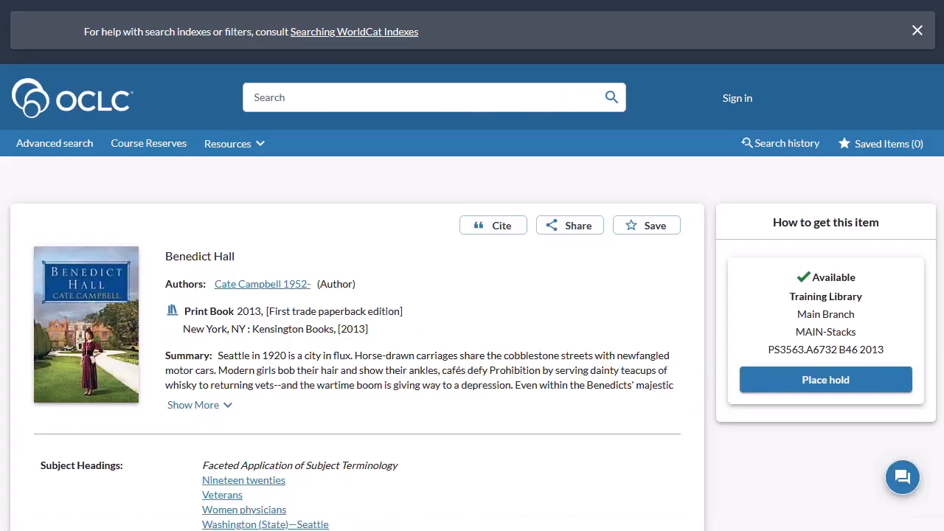
{"action": "scroll", "coordinate": [472, 294], "scroll_direction": "down", "scroll_amount": 3}
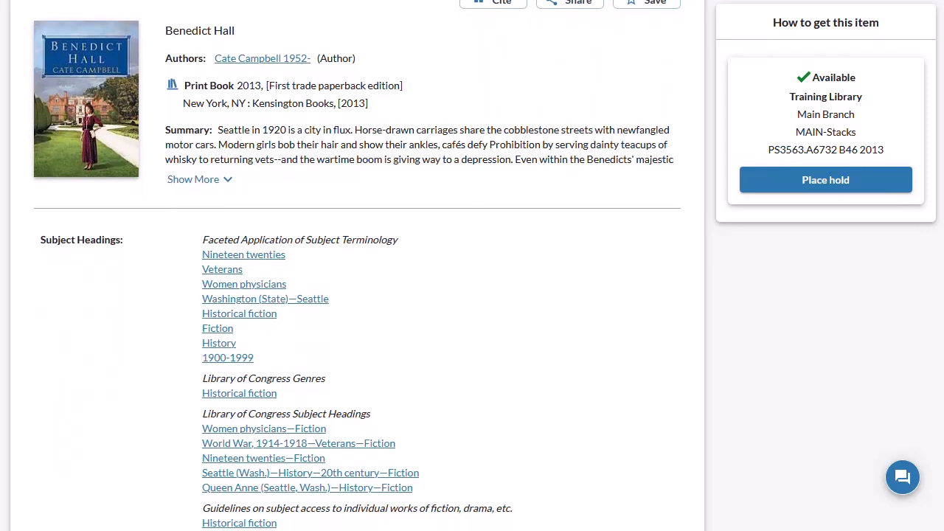
{"action": "scroll", "coordinate": [354, 265], "scroll_direction": "down", "scroll_amount": 3}
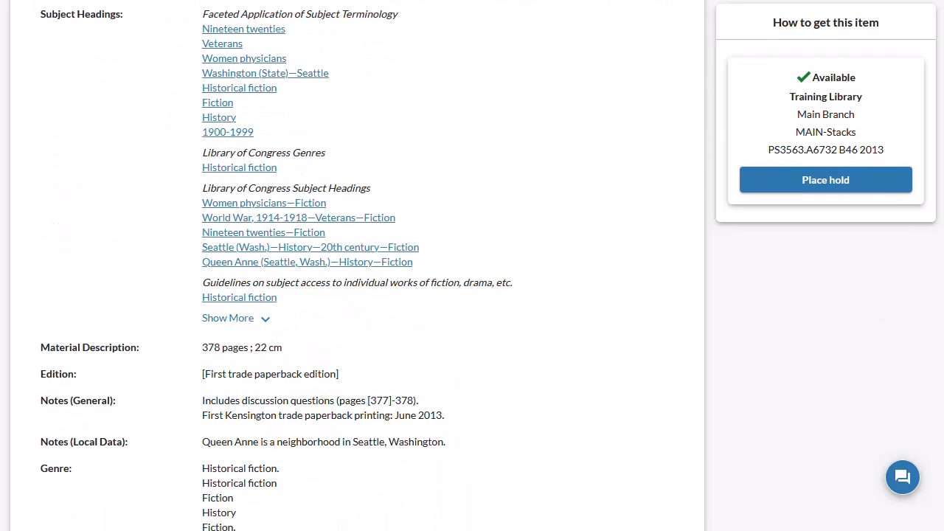
{"action": "scroll", "coordinate": [354, 265], "scroll_direction": "down", "scroll_amount": 1}
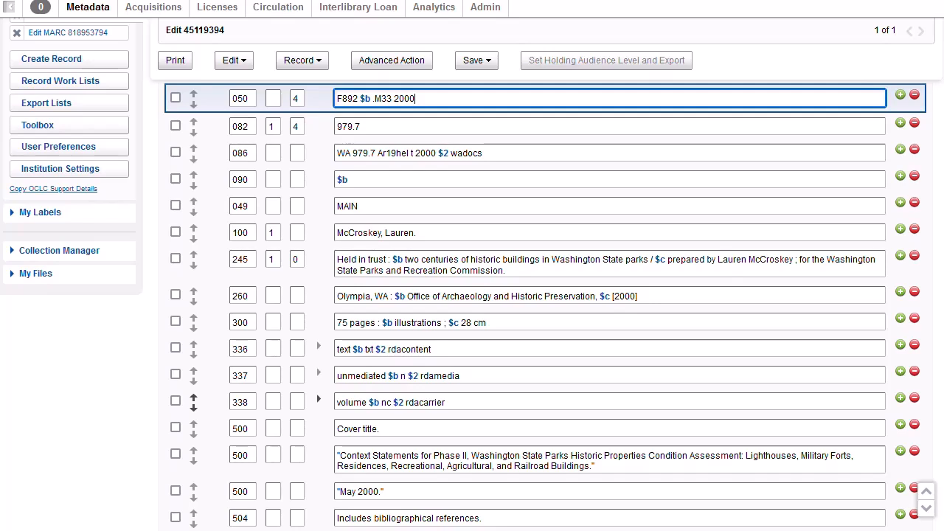
- Add a new LBD record to bibliographic record 45119394
{"action": "scroll", "coordinate": [542, 399], "scroll_direction": "down", "scroll_amount": 1}
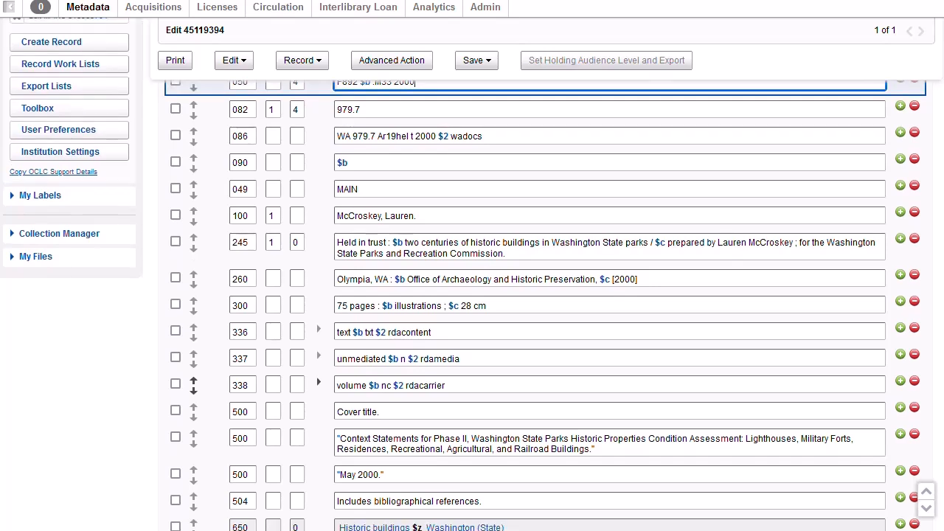
{"action": "scroll", "coordinate": [542, 295], "scroll_direction": "down", "scroll_amount": 5}
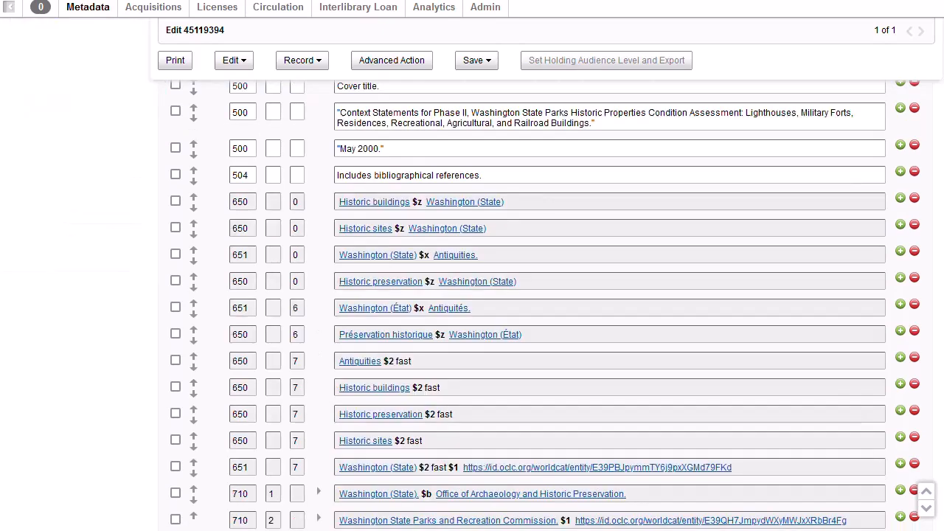
{"action": "scroll", "coordinate": [193, 359], "scroll_direction": "down", "scroll_amount": 2}
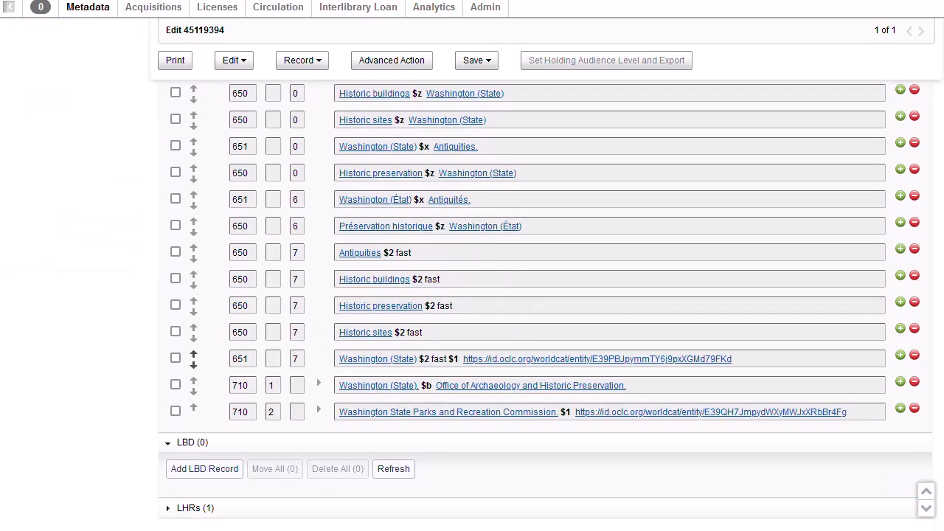
{"action": "scroll", "coordinate": [193, 358], "scroll_direction": "down", "scroll_amount": 1}
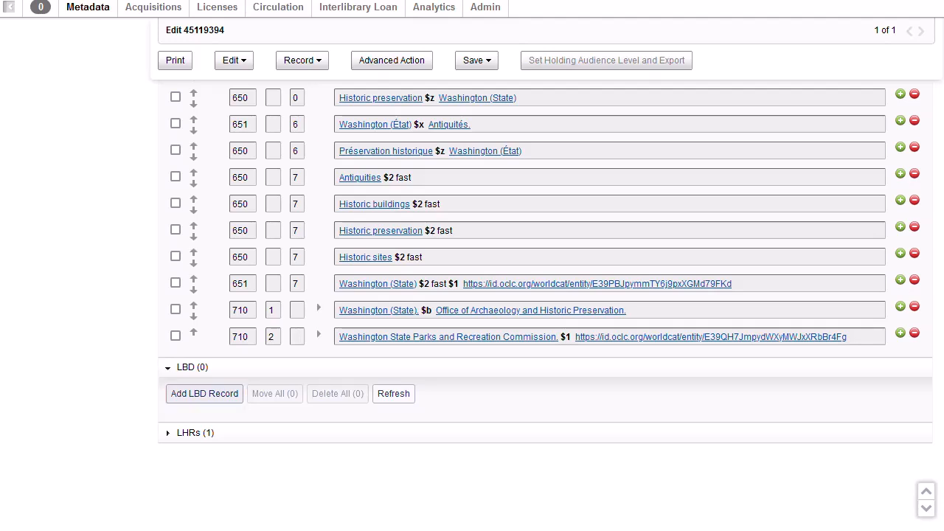
{"action": "left_click", "coordinate": [204, 394]}
{"action": "scroll", "coordinate": [205, 394], "scroll_direction": "down", "scroll_amount": 2}
{"action": "scroll", "coordinate": [545, 273], "scroll_direction": "down", "scroll_amount": 2}
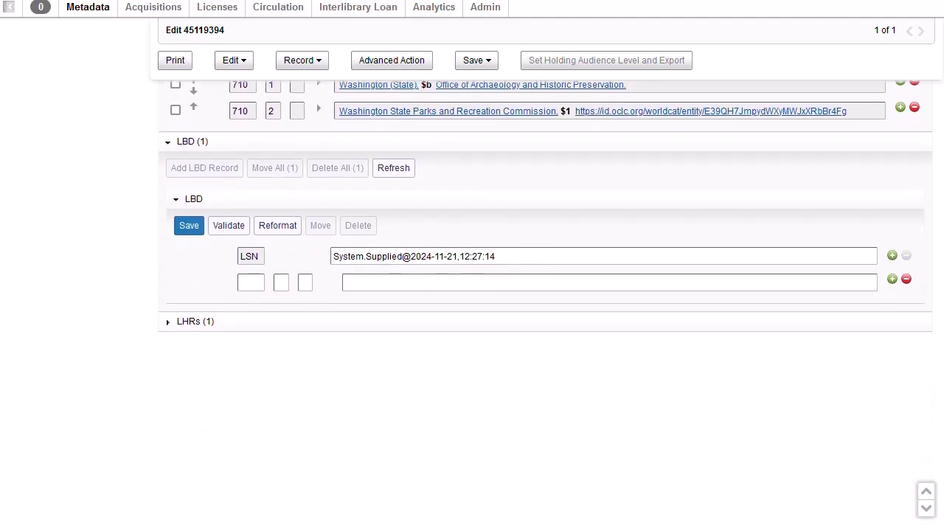
- Enter a 500 field in the new LBD record reading "Fort Worden State Park is discussed on page 27-43 of this book."
{"action": "left_click", "coordinate": [250, 283]}
{"action": "type", "text": "500"}
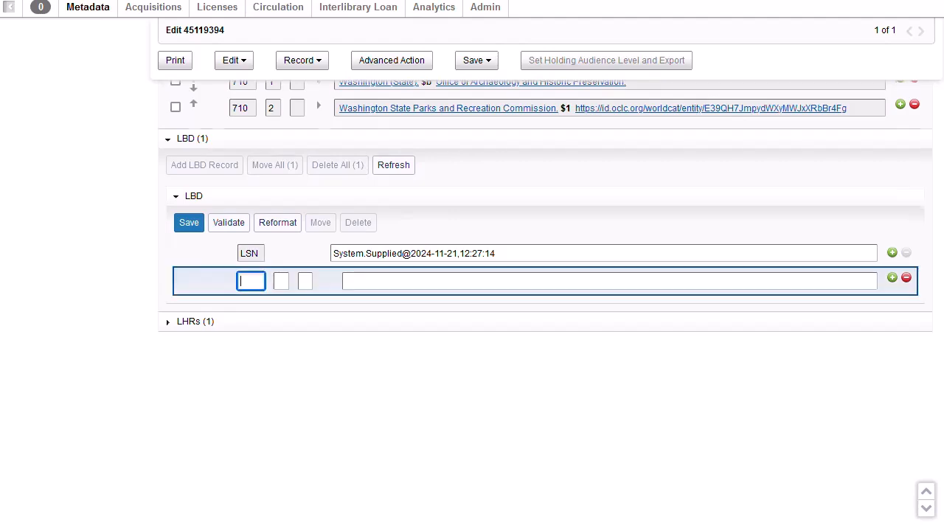
{"action": "left_click", "coordinate": [354, 281]}
{"action": "type", "text": "For"}
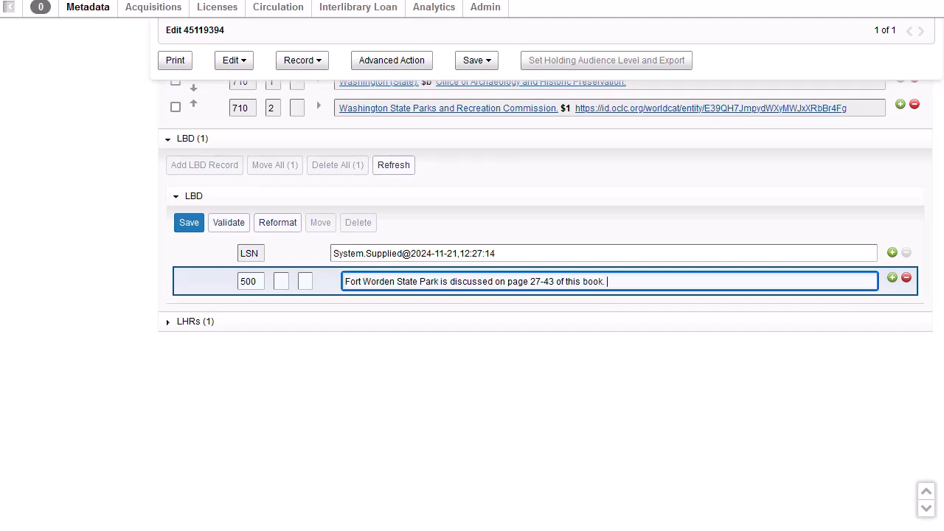
- Add a 651 field reading "Fort Worden State Park (Port Townsend, Wash.)" below the 500 note and try to save the LBD record
{"action": "left_click", "coordinate": [892, 278]}
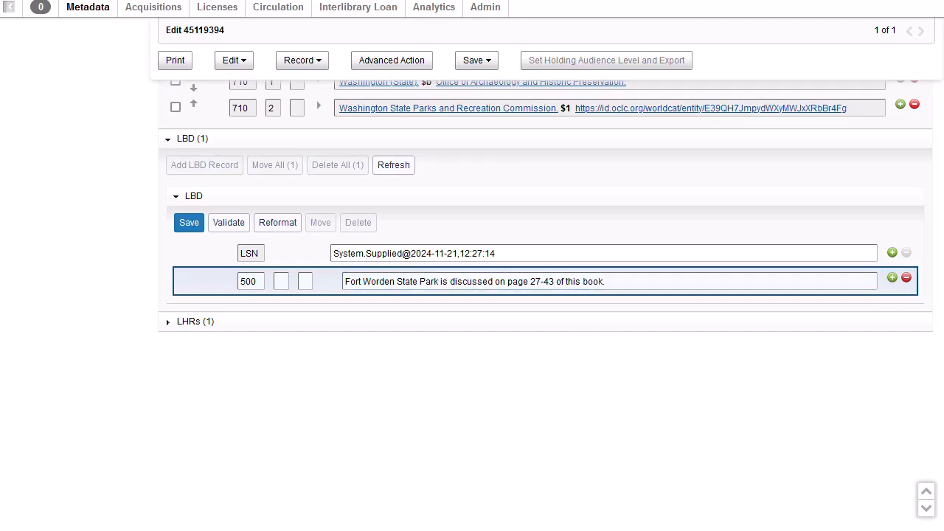
{"action": "type", "text": "65"}
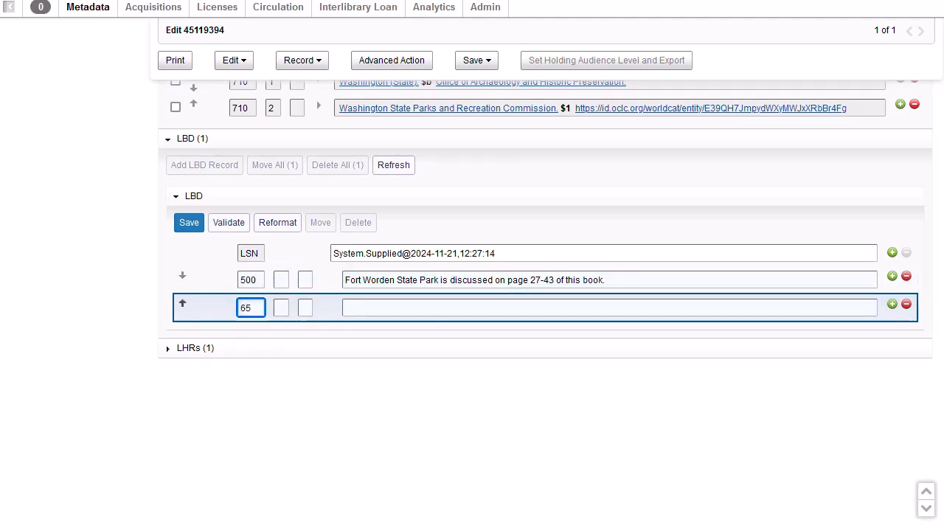
{"action": "type", "text": "1"}
{"action": "left_click", "coordinate": [347, 308]}
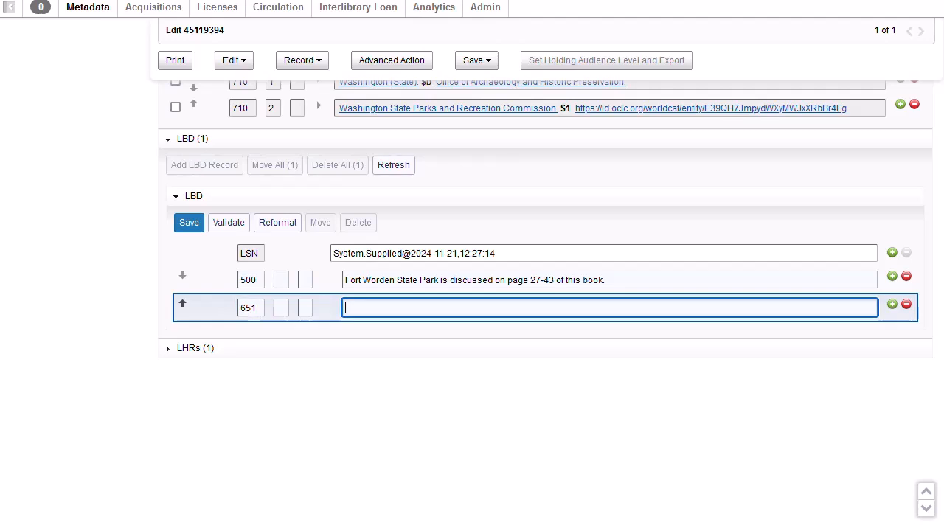
{"action": "type", "text": "Fort Worden State Park (Port Townsend, Wash)."}
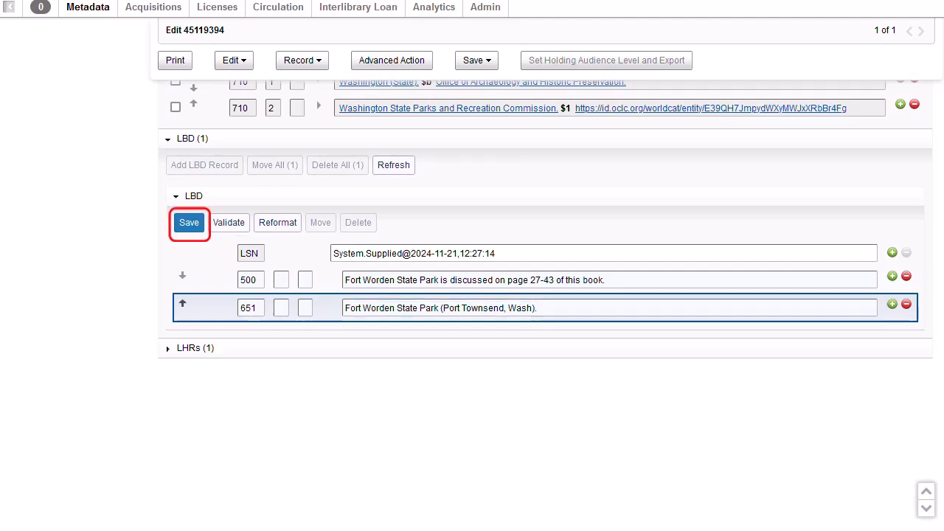
{"action": "key", "text": "BackSpace"}
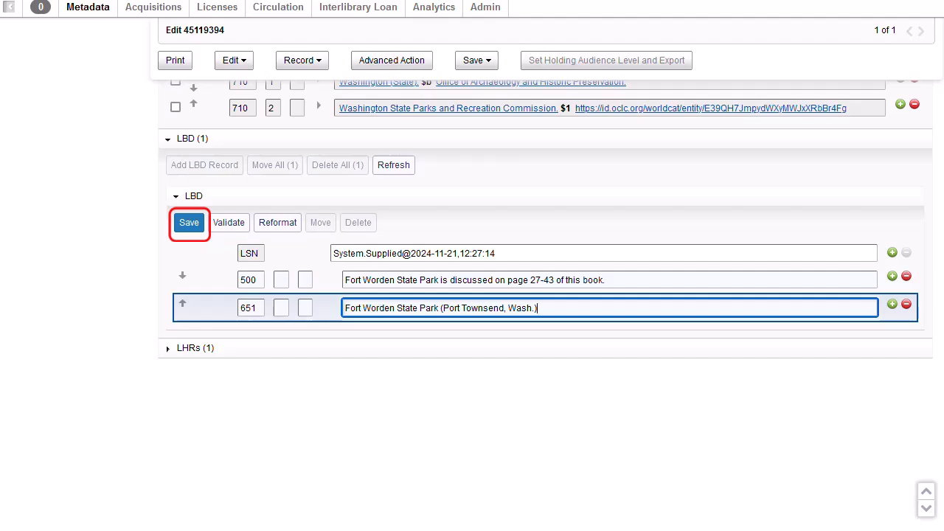
{"action": "left_click", "coordinate": [188, 223]}
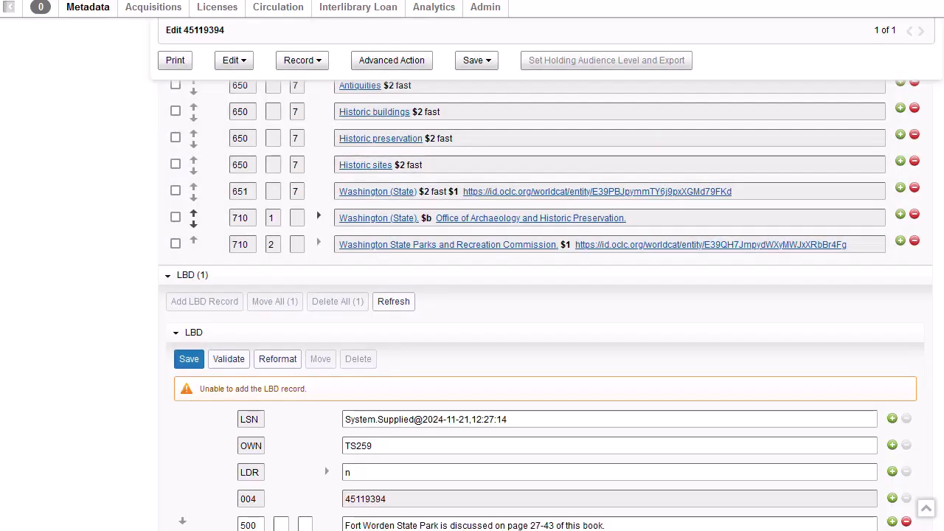
{"action": "scroll", "coordinate": [546, 295], "scroll_direction": "down", "scroll_amount": 3}
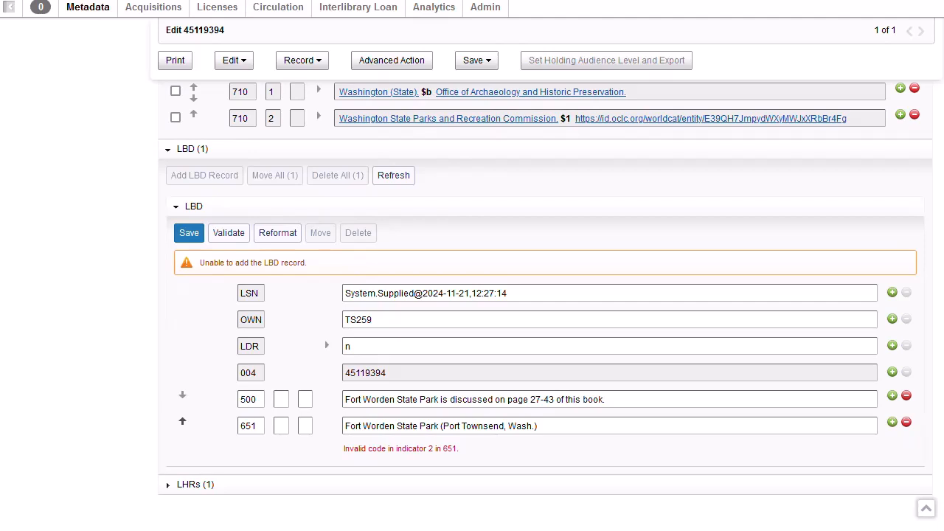
- Open the MARC field help for the 651 field and look up the valid second indicator codes
{"action": "right_click", "coordinate": [259, 426]}
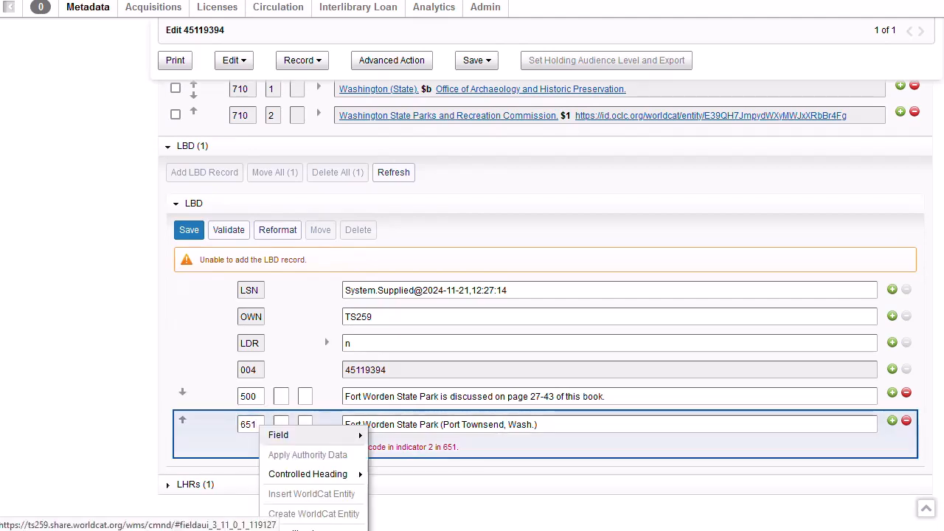
{"action": "scroll", "coordinate": [309, 472], "scroll_direction": "down", "scroll_amount": 1}
{"action": "mouse_move", "coordinate": [301, 480]}
{"action": "left_click", "coordinate": [411, 501]}
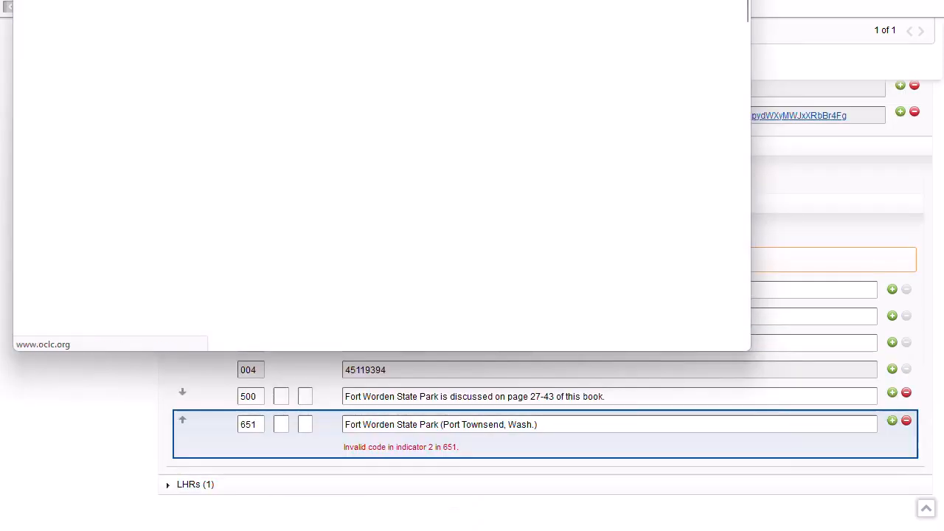
{"action": "scroll", "coordinate": [472, 176], "scroll_direction": "down", "scroll_amount": 3}
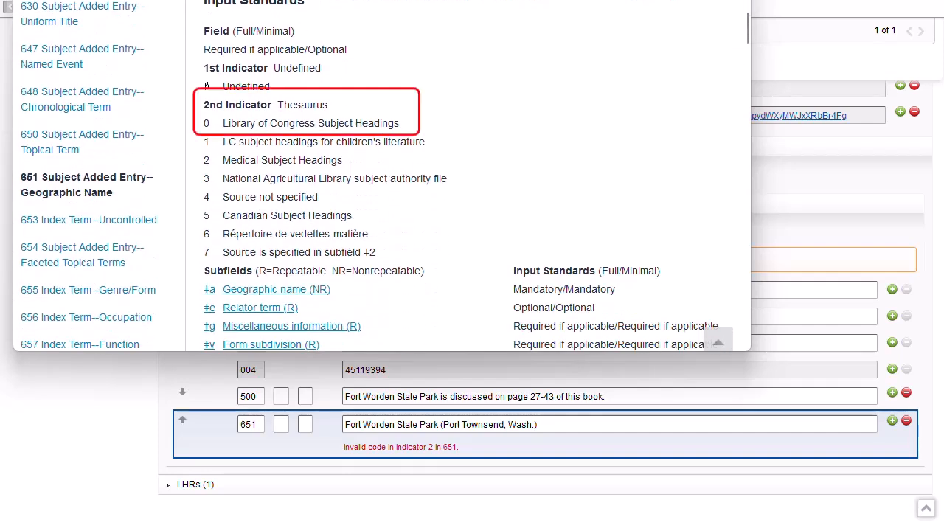
- Set the second indicator of the 651 field to 0 and save the LBD record
{"action": "left_click", "coordinate": [305, 424]}
{"action": "type", "text": "0"}
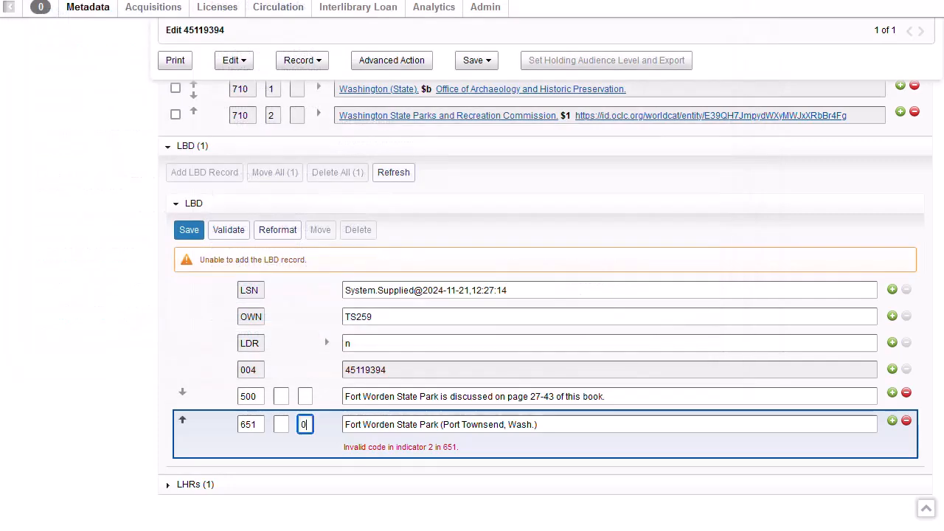
{"action": "left_click", "coordinate": [189, 230]}
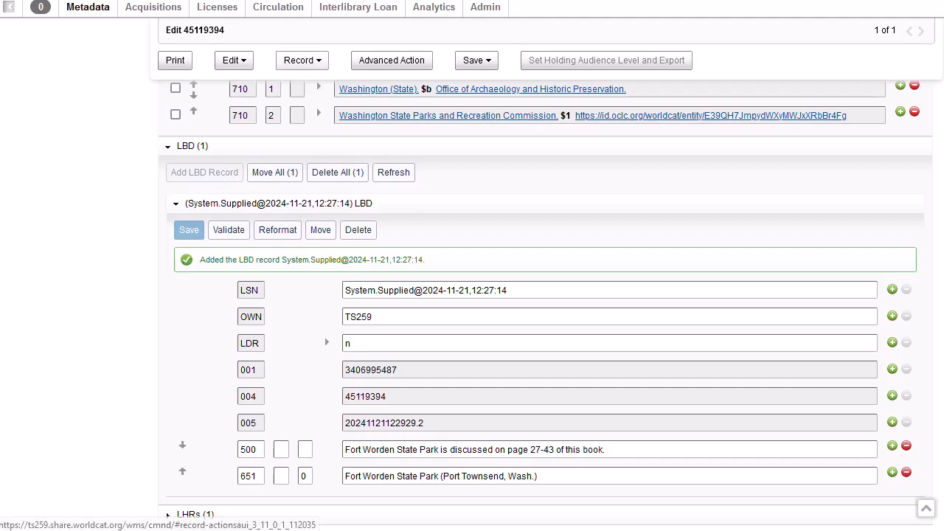
- Display the record in WorldCat Discovery and check its subject headings and local data notes for the Fort Worden State Park entries
{"action": "left_click", "coordinate": [303, 61]}
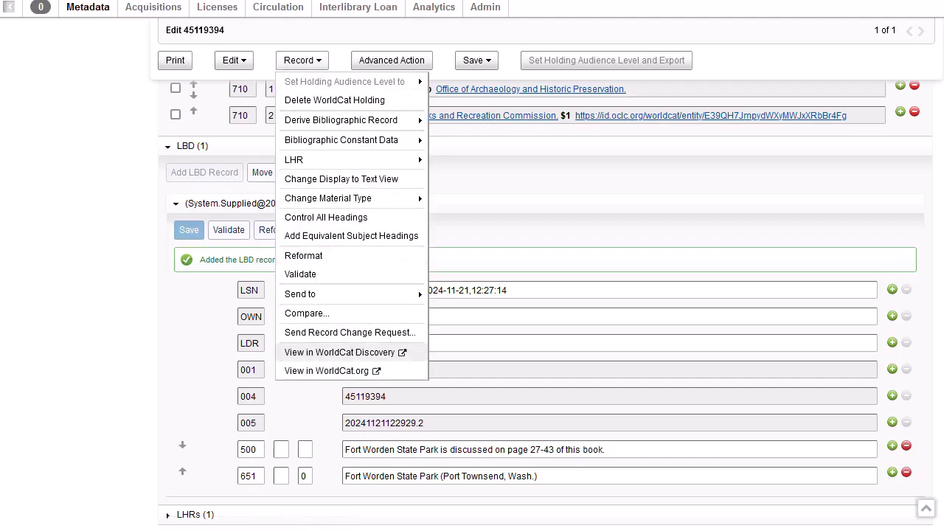
{"action": "left_click", "coordinate": [340, 352]}
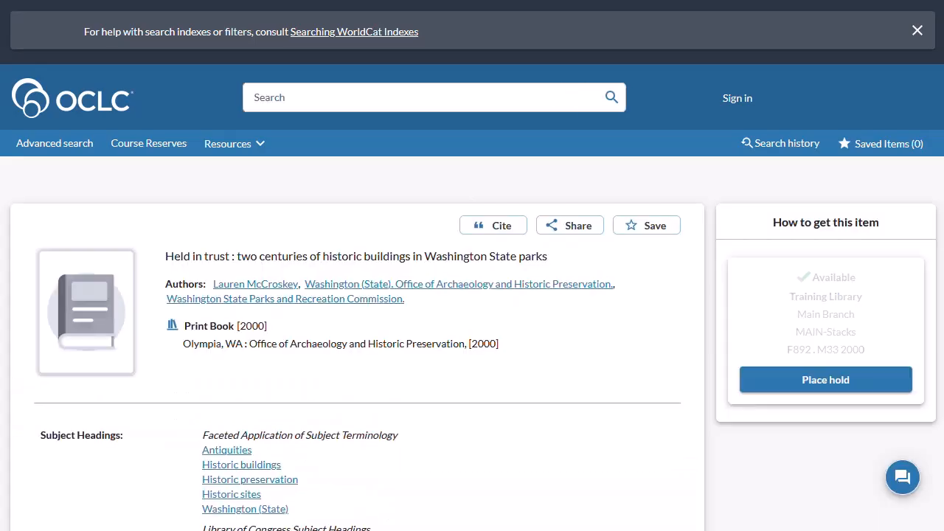
{"action": "scroll", "coordinate": [472, 266], "scroll_direction": "down", "scroll_amount": 2}
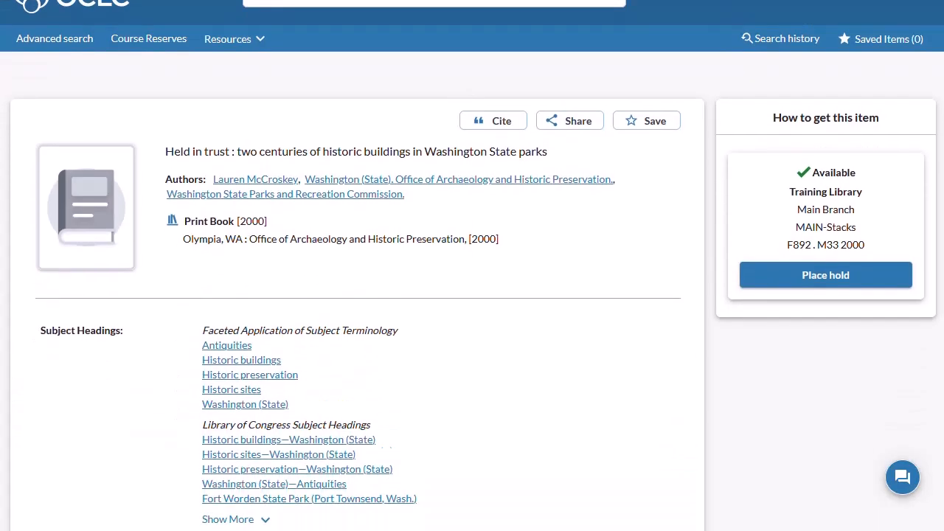
{"action": "scroll", "coordinate": [472, 266], "scroll_direction": "down", "scroll_amount": 1}
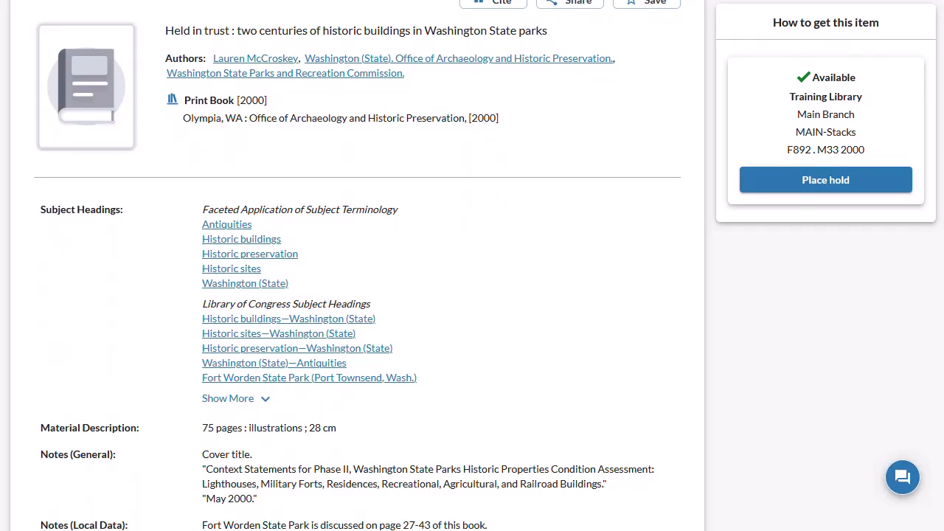
{"action": "scroll", "coordinate": [472, 266], "scroll_direction": "down", "scroll_amount": 1}
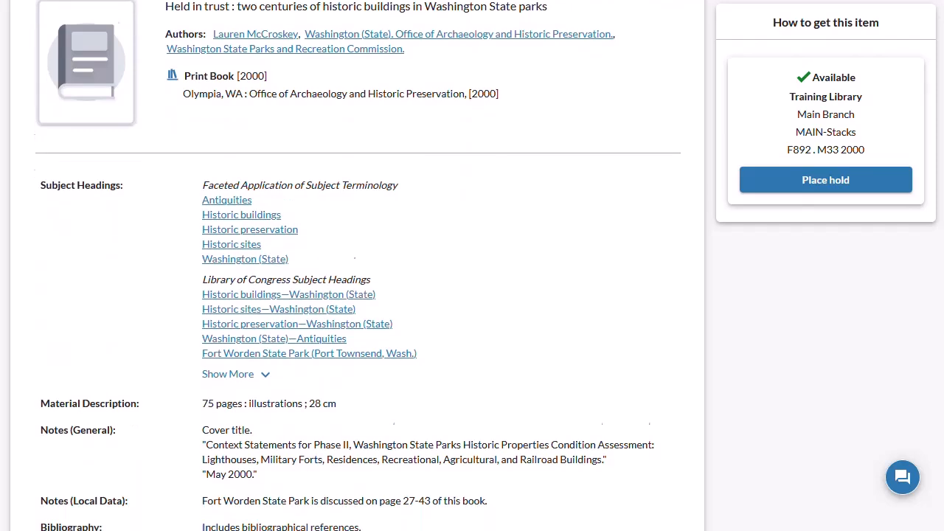
{"action": "scroll", "coordinate": [472, 266], "scroll_direction": "down", "scroll_amount": 1}
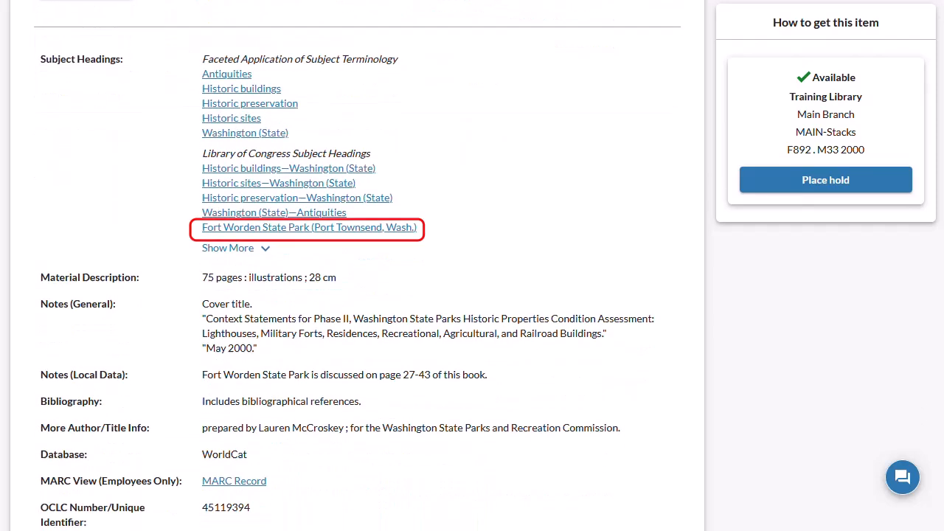